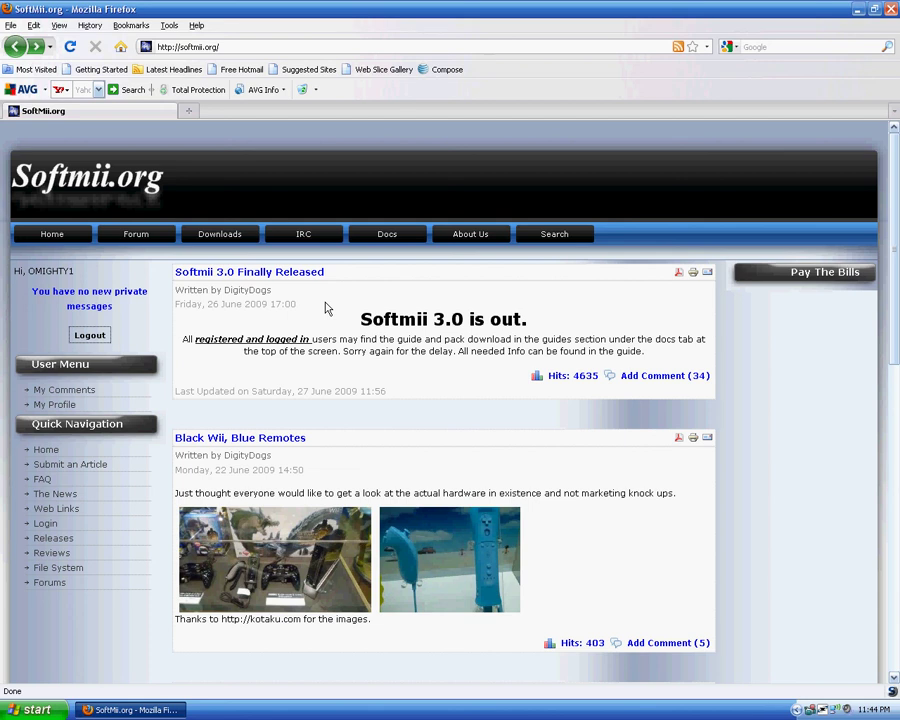
# Go from the Softmii.org downloads to the System Menu 4.0 themes and open the Windows Xp theme page.
pyautogui.click(238, 243)
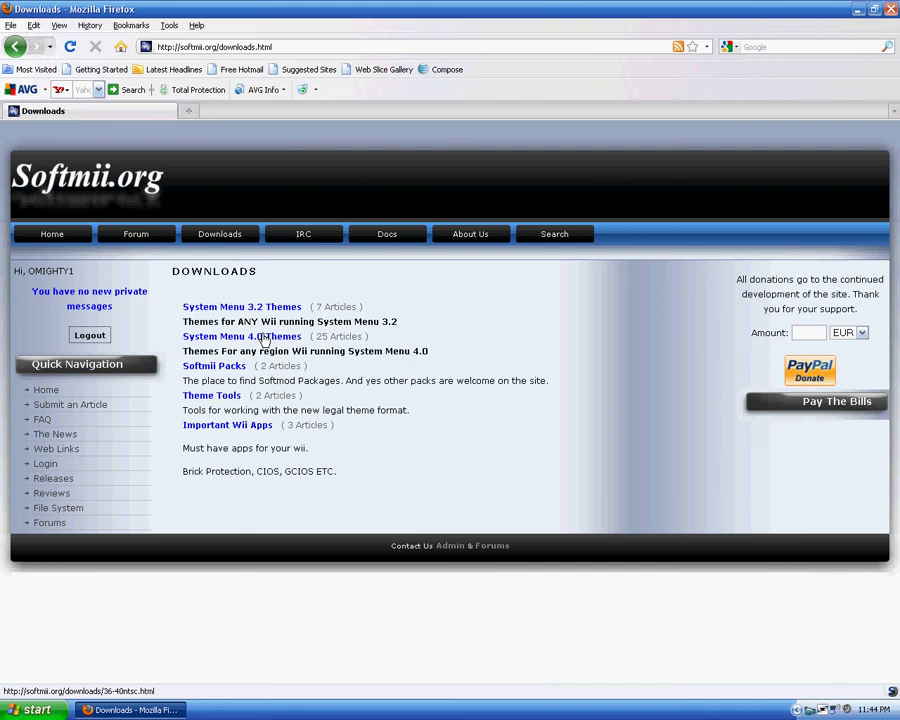
pyautogui.click(265, 340)
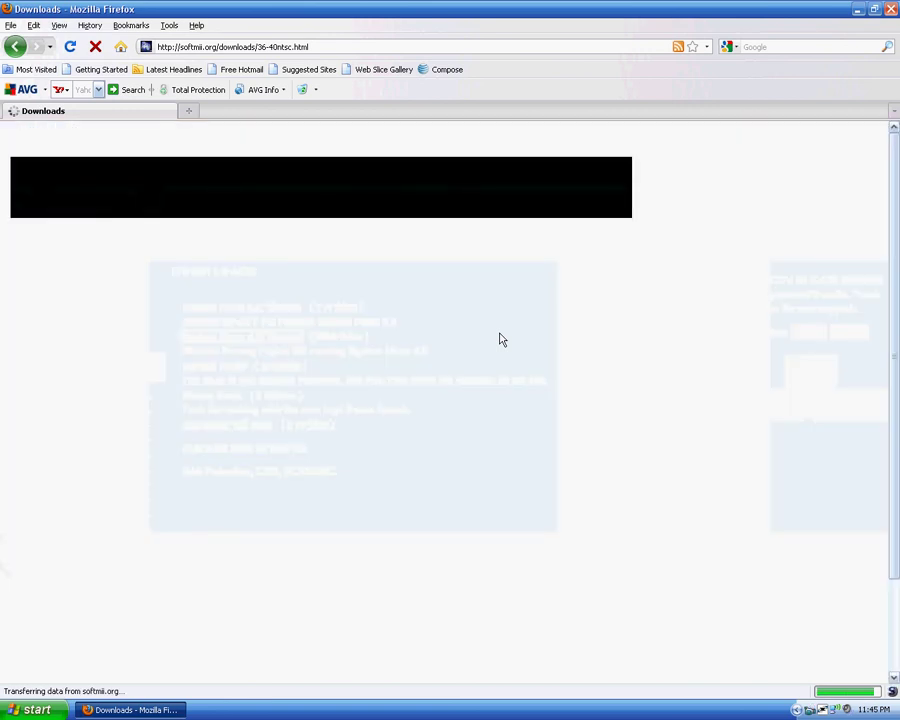
pyautogui.scroll(-2, 490, 428)
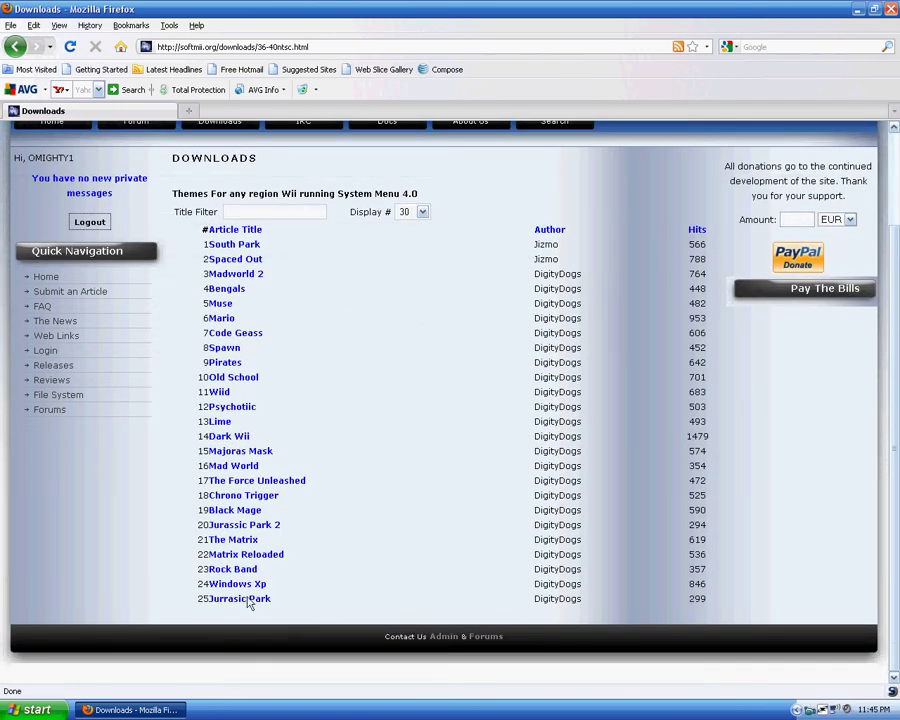
pyautogui.click(233, 584)
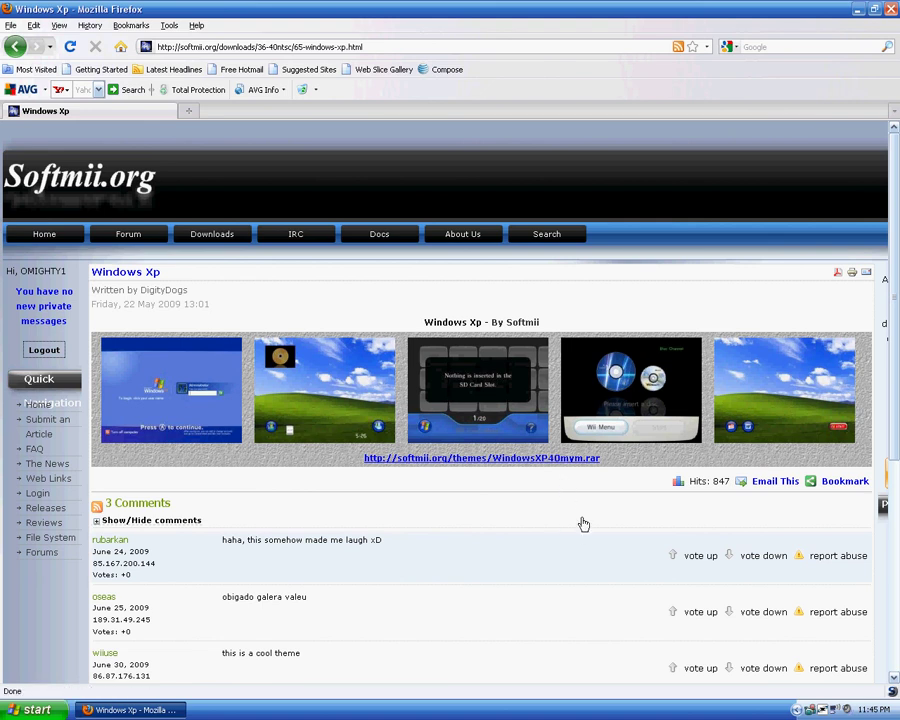
pyautogui.click(857, 9)
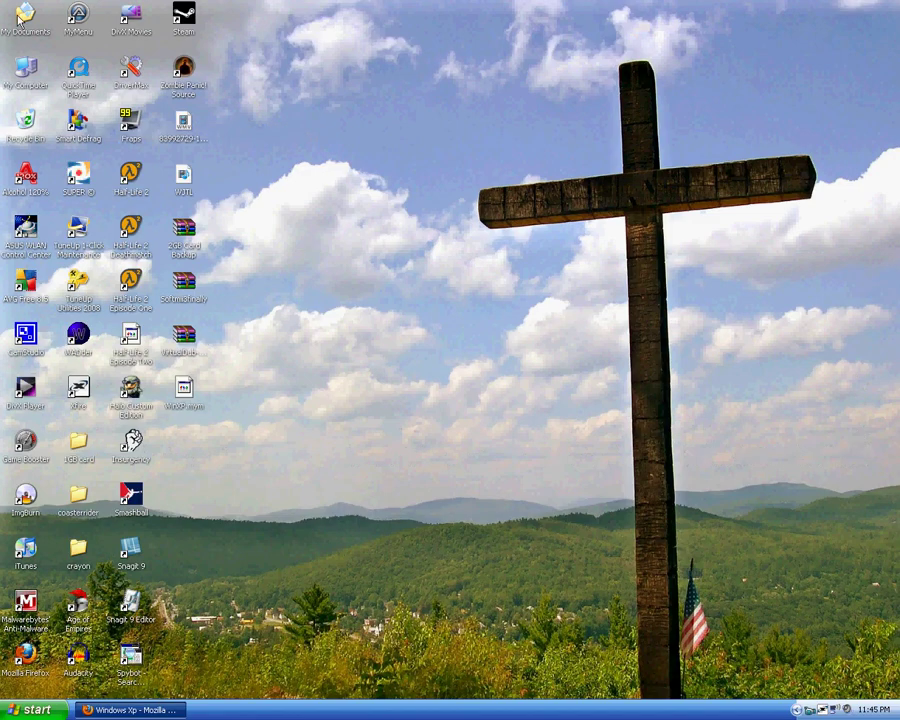
pyautogui.doubleClick(27, 17)
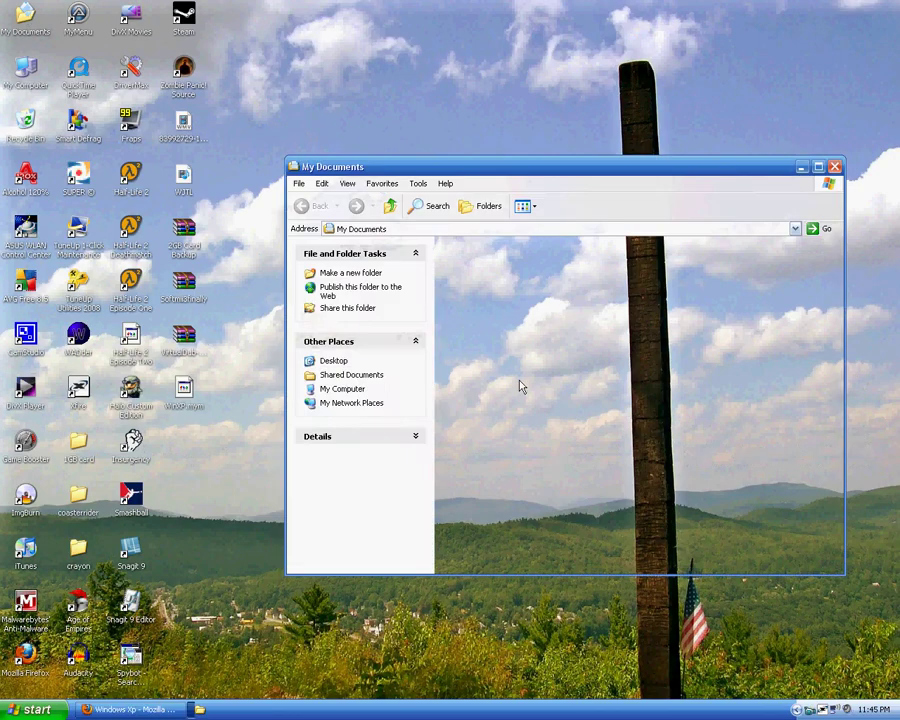
pyautogui.click(834, 166)
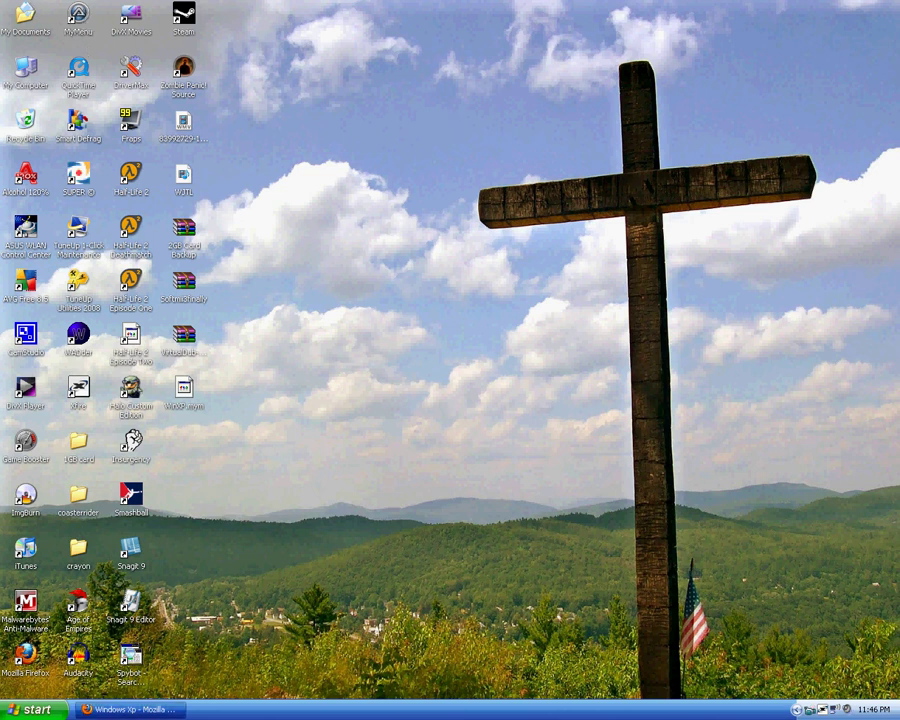
pyautogui.click(130, 709)
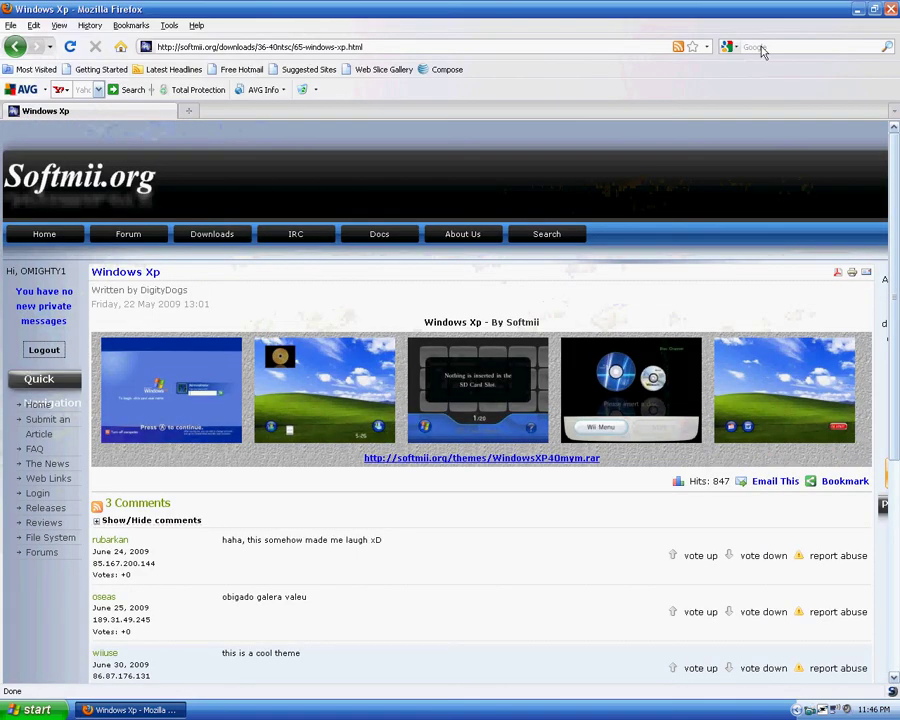
# Search Google for 'MyMenu' and open the MyMenu - WADder Wiki result.
pyautogui.click(760, 46)
pyautogui.write('MyMenu')
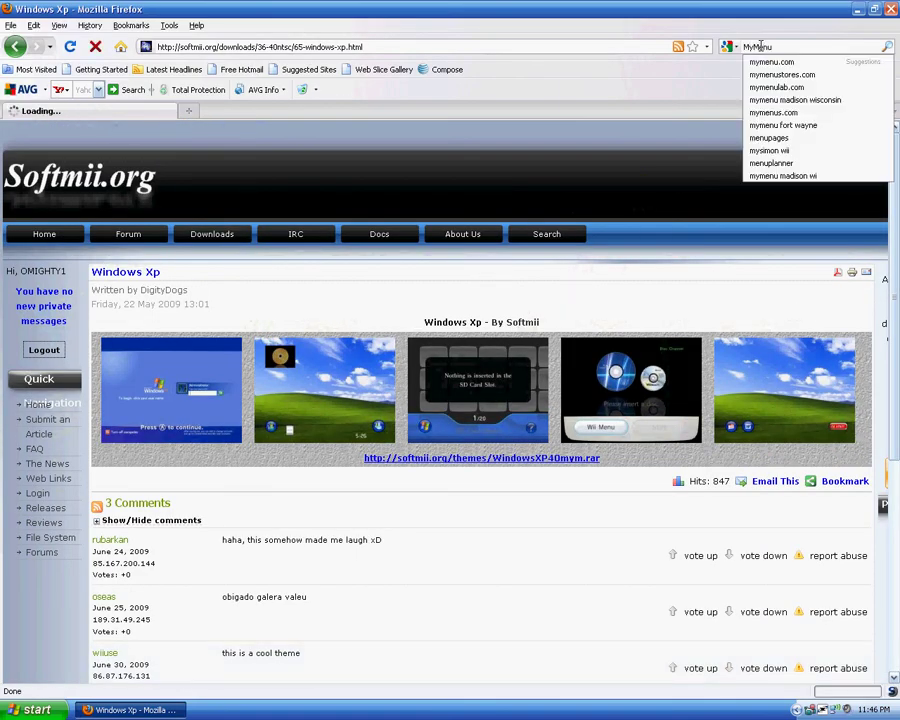
pyautogui.press('Return')
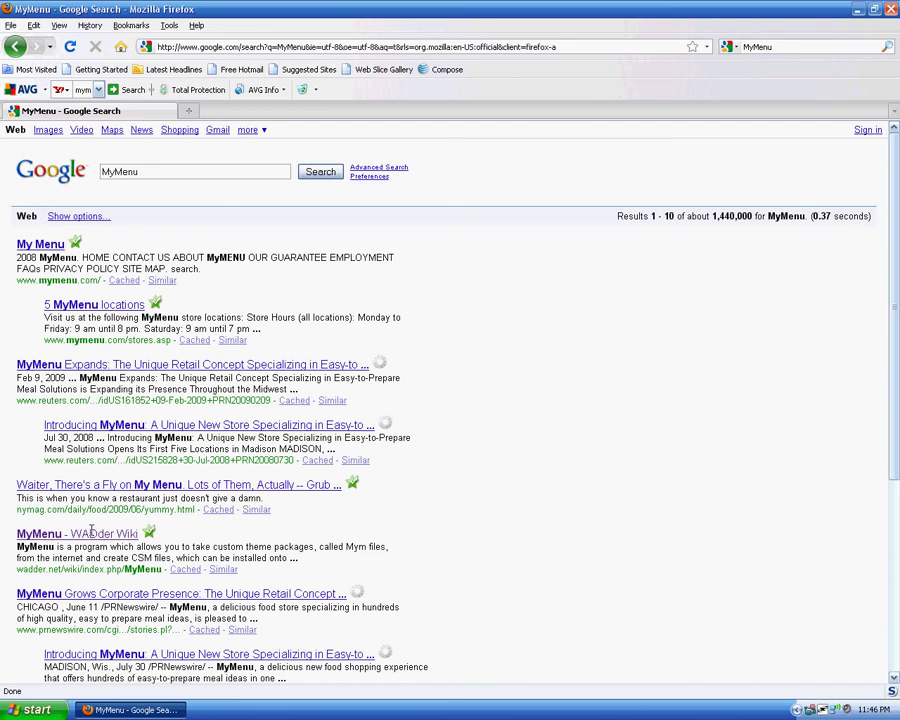
pyautogui.click(116, 537)
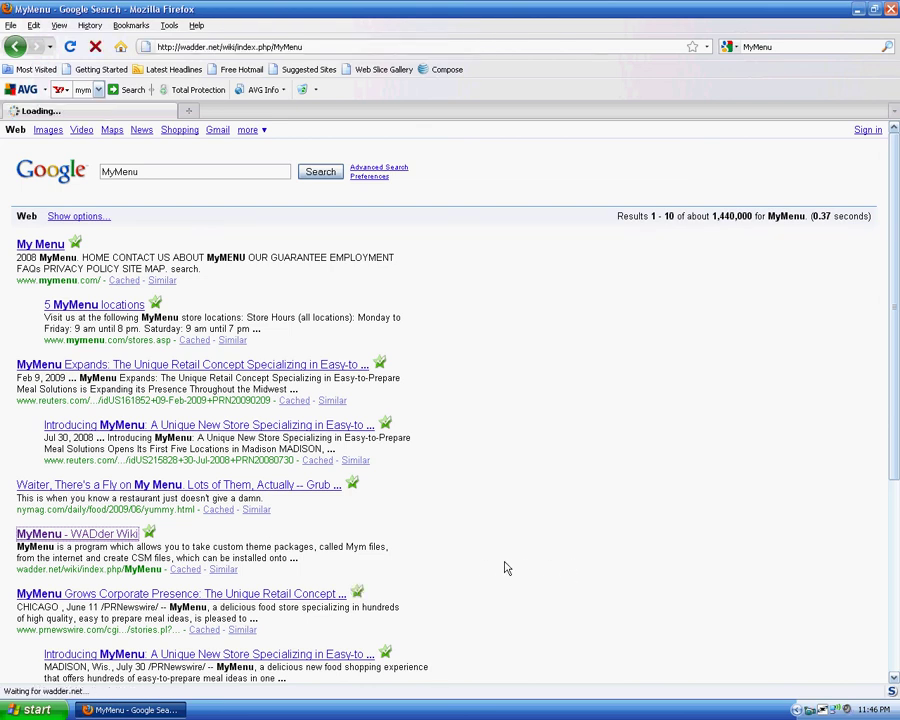
# Open the MyMenu wiki article, cancel the local installer download, and minimize Firefox.
pyautogui.click(100, 534)
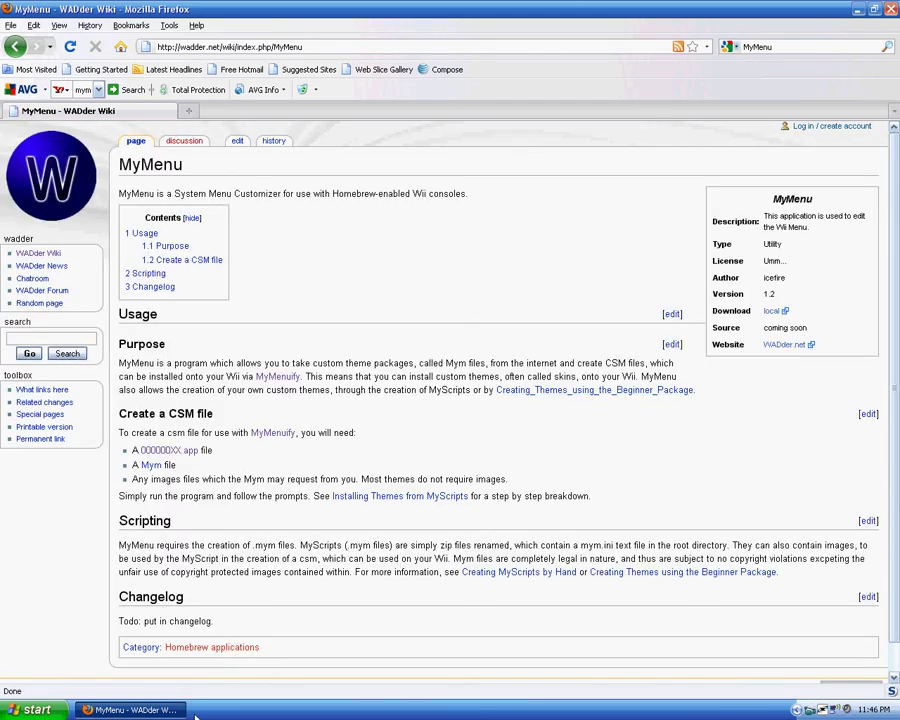
pyautogui.click(772, 313)
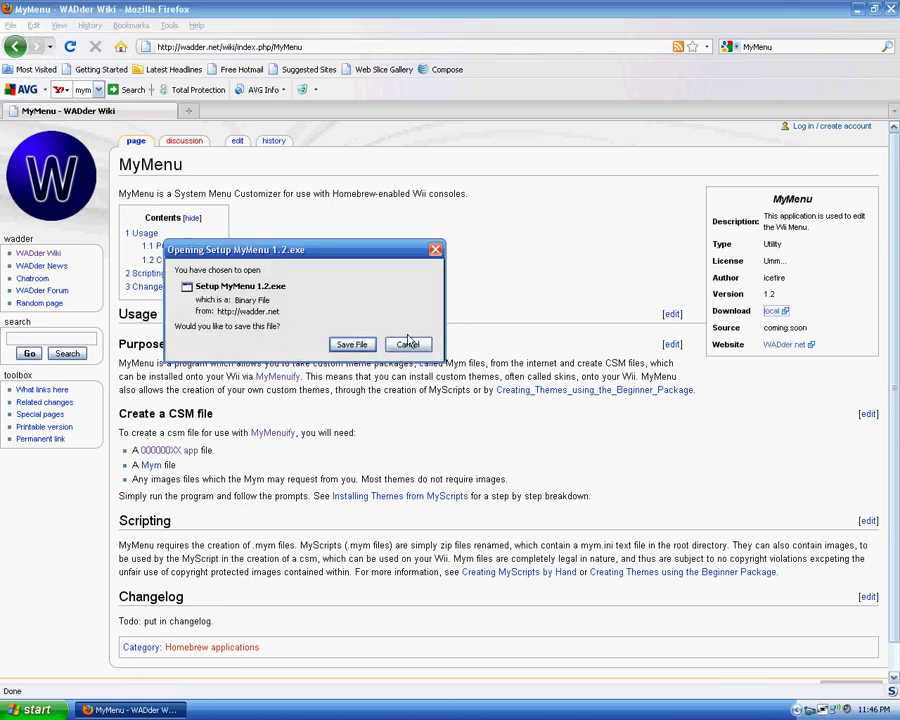
pyautogui.click(408, 344)
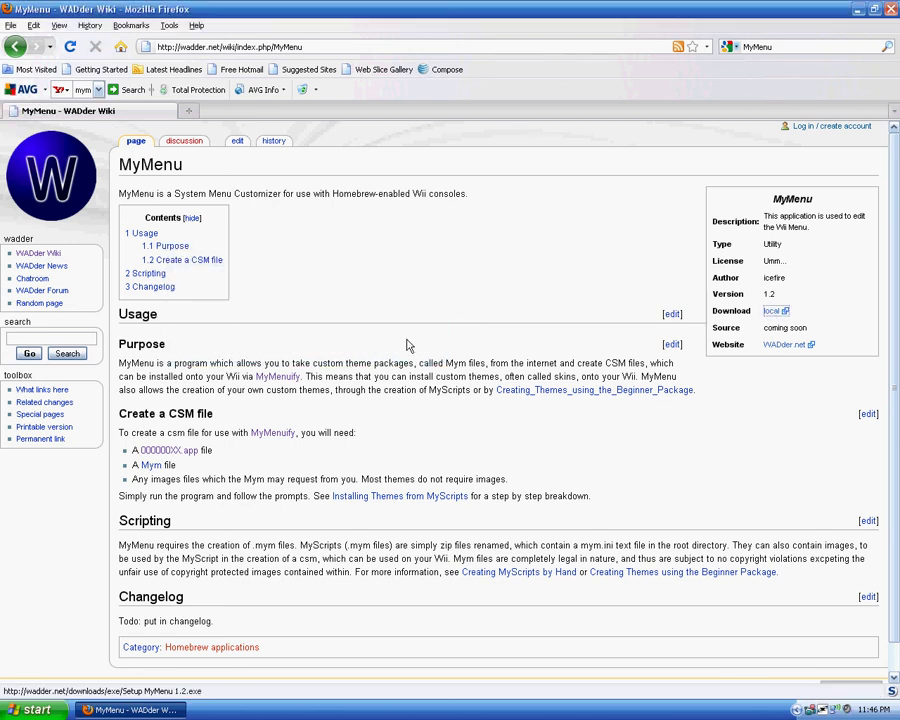
pyautogui.click(858, 10)
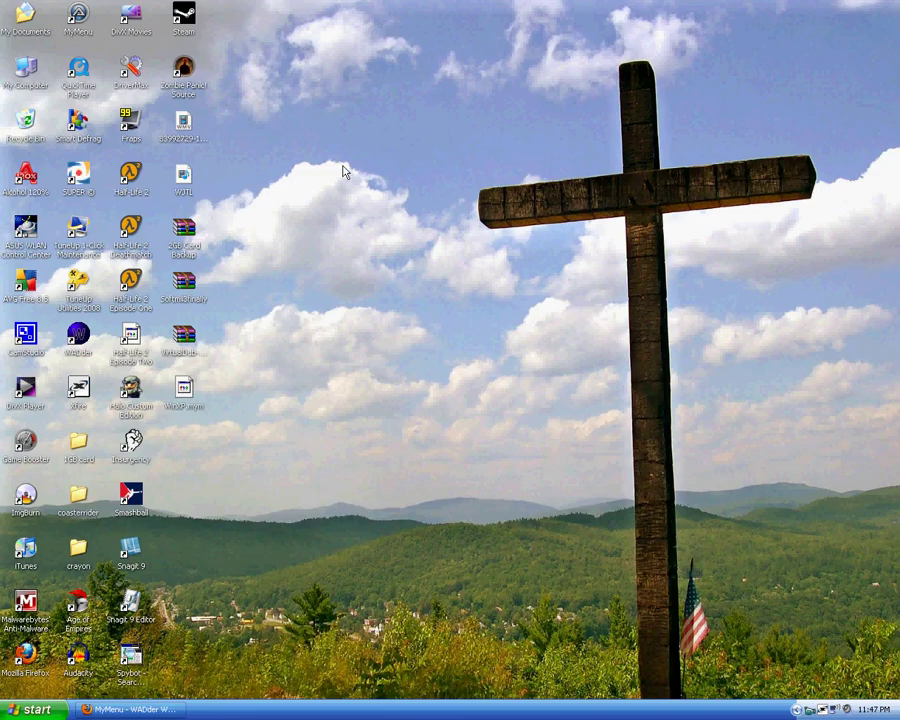
# Launch MyMenu and load the system menu file 000000072.app from Shared Documents.
pyautogui.click(72, 18)
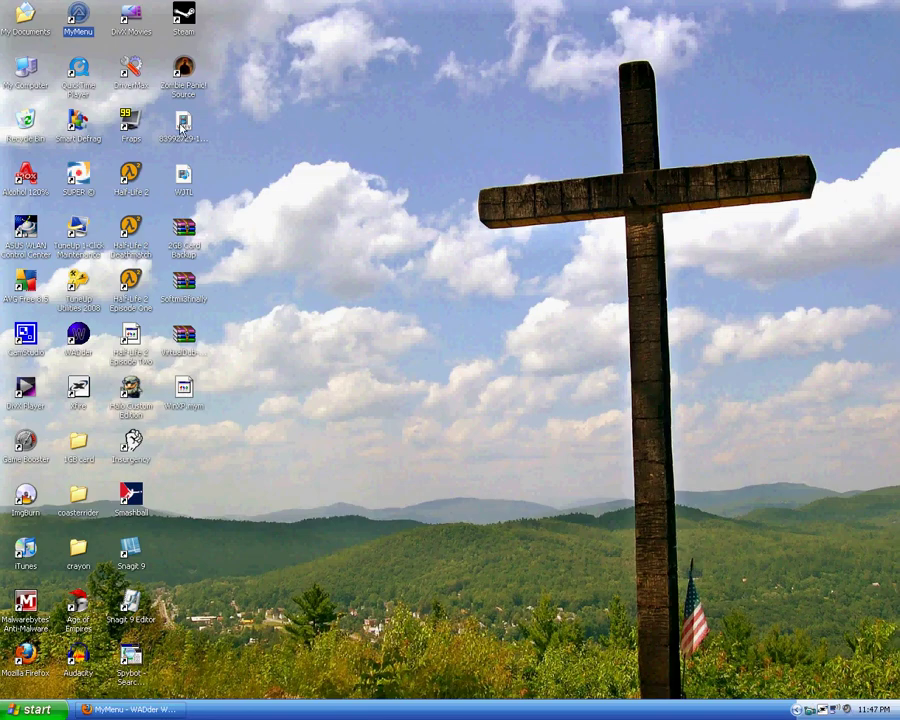
pyautogui.click(263, 220)
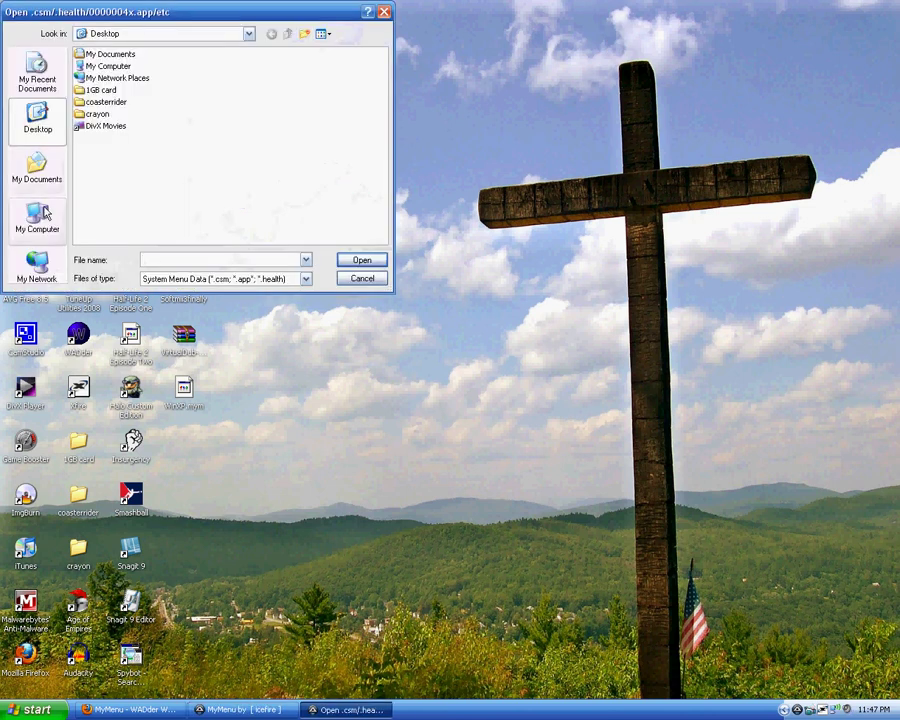
pyautogui.click(40, 214)
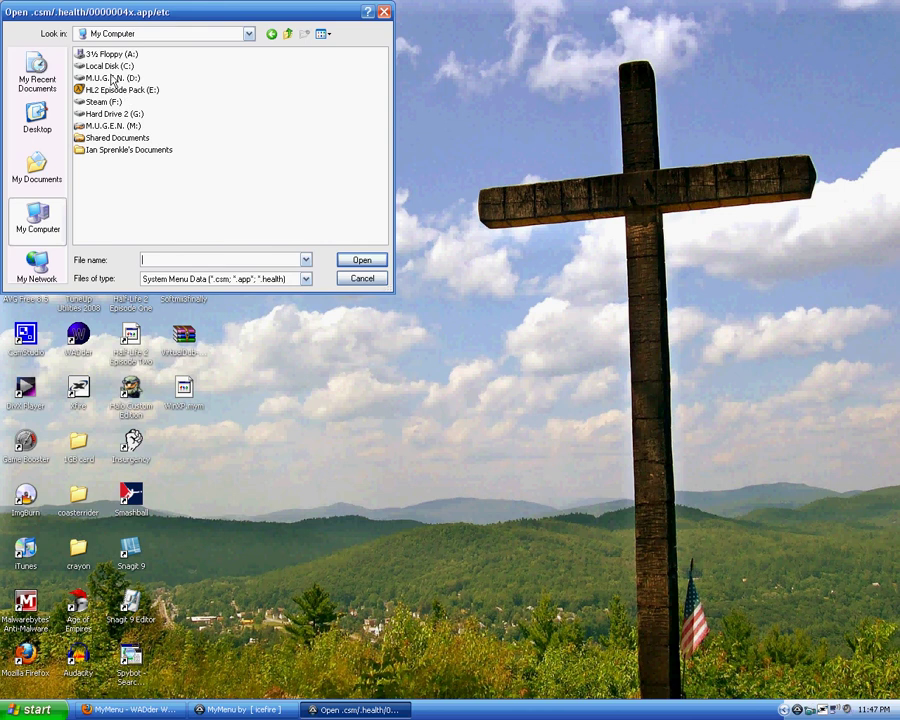
pyautogui.doubleClick(126, 139)
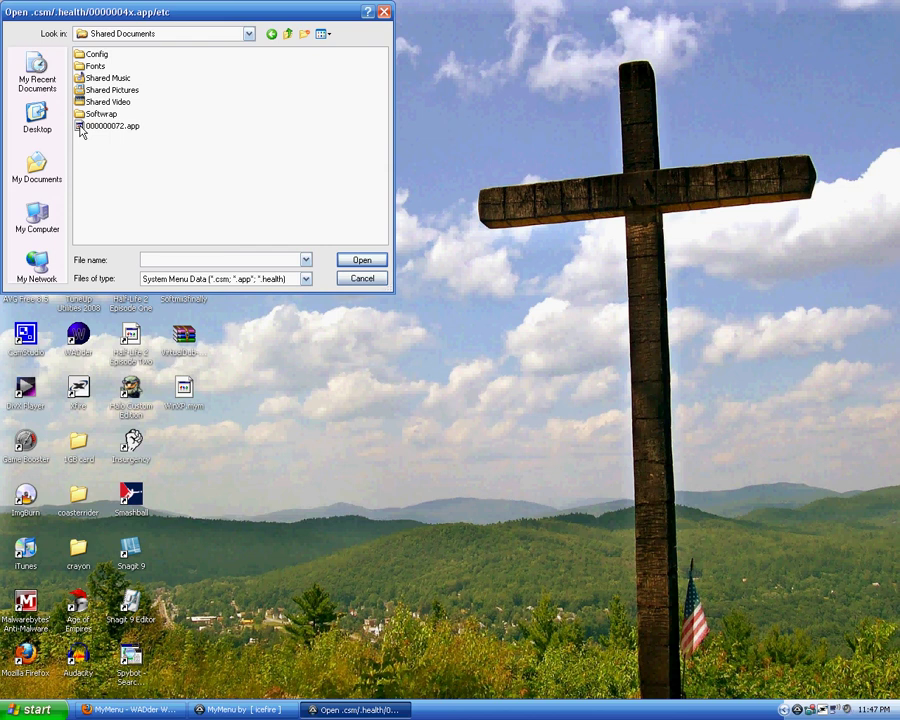
pyautogui.doubleClick(82, 131)
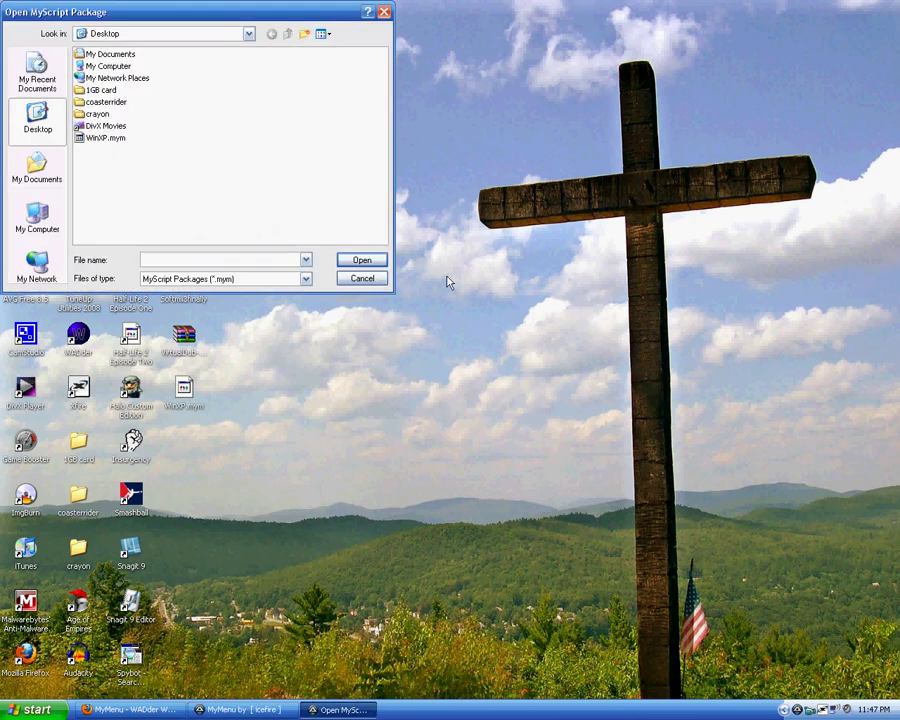
# Load the WinXP.mym theme package and save the resulting custom menu to the desktop.
pyautogui.doubleClick(108, 139)
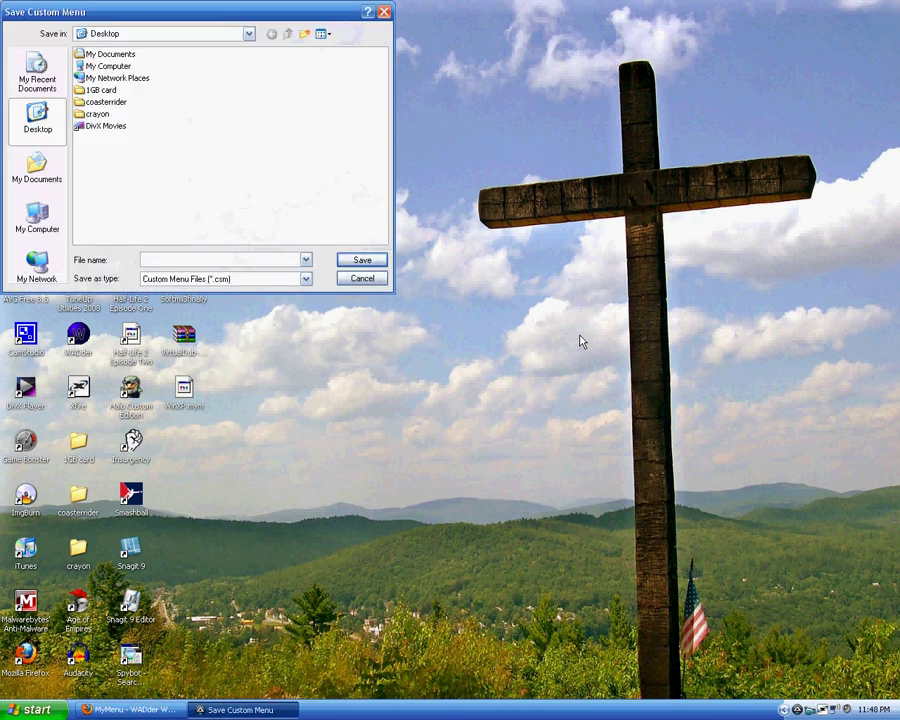
pyautogui.write('mymenu')
pyautogui.press('Return')
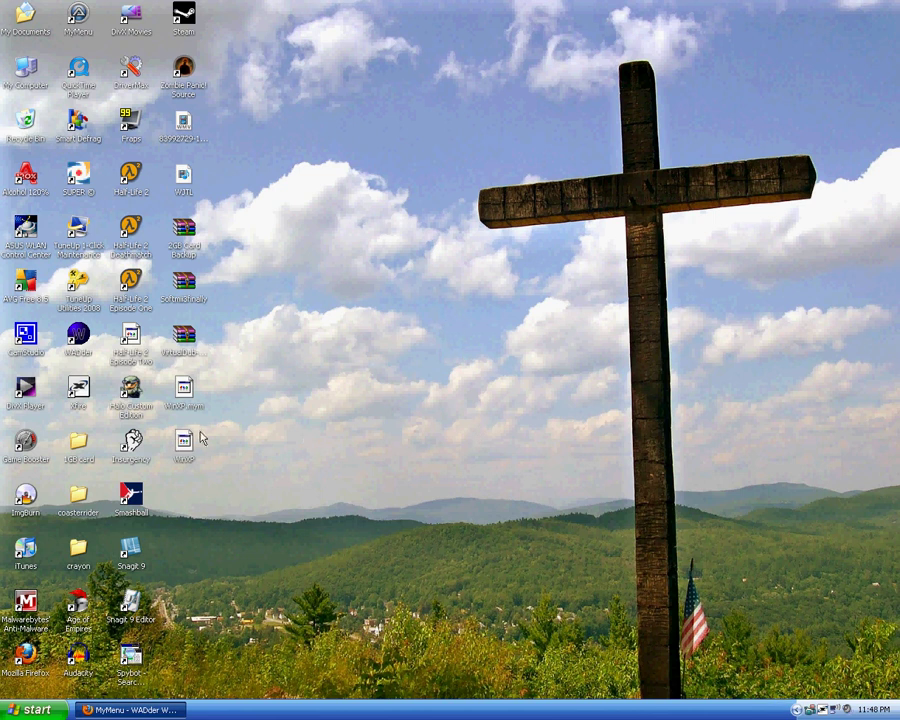
# Rename the desktop WinXP menu file to WinXP.csm by appending the extension.
pyautogui.click(190, 462)
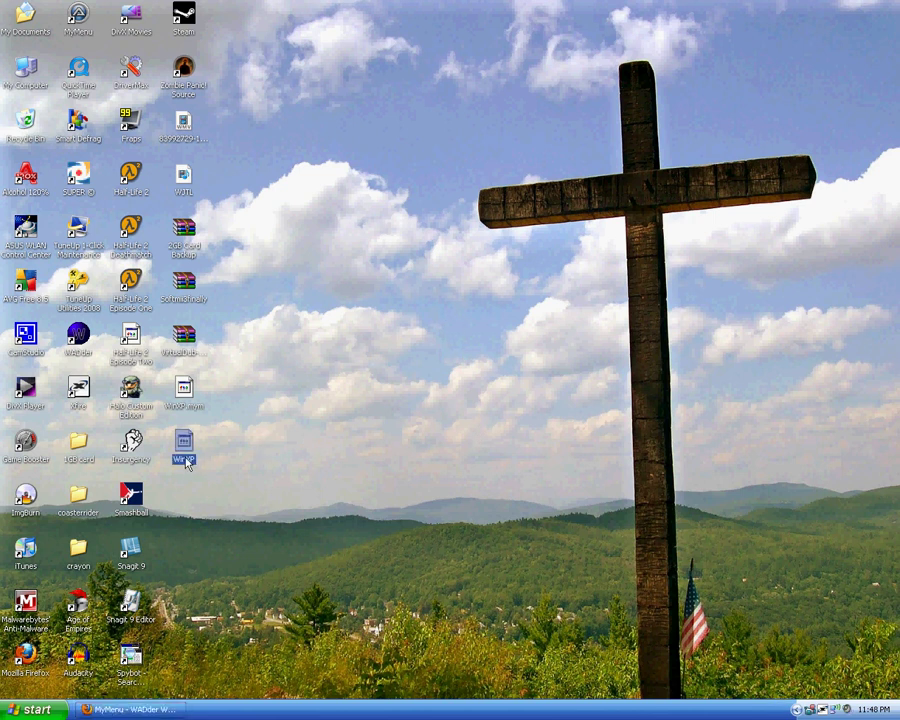
pyautogui.rightClick(184, 442)
pyautogui.click(155, 460)
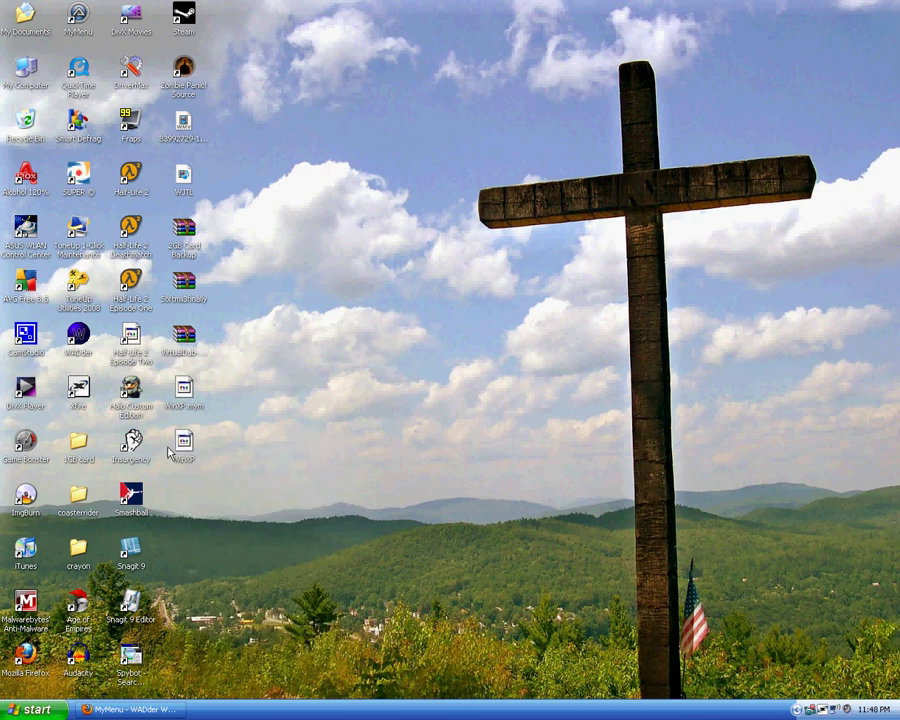
pyautogui.click(185, 443)
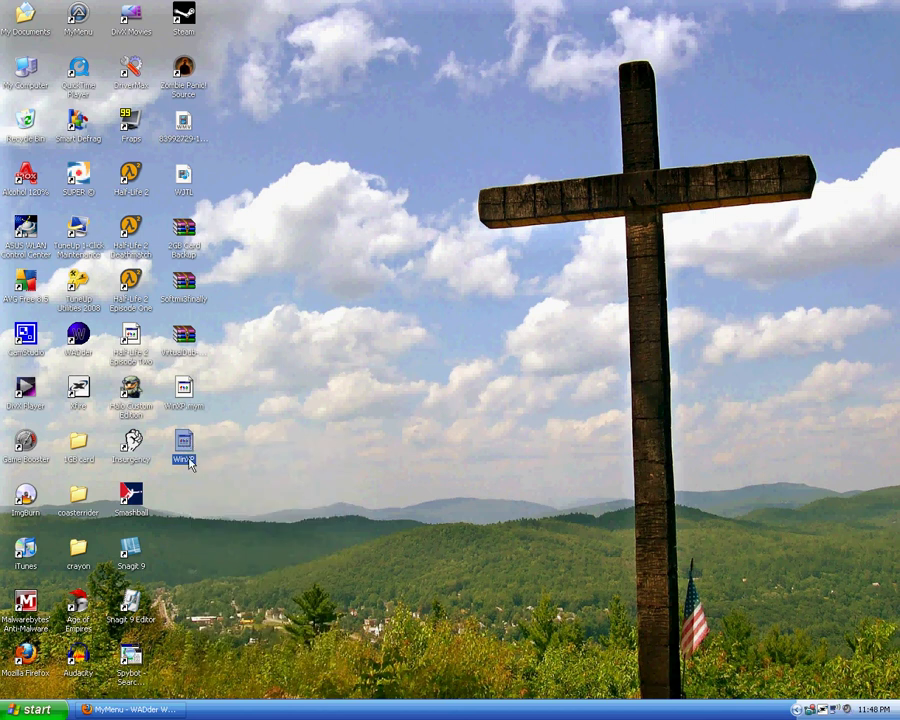
pyautogui.press('F2')
pyautogui.press('End')
pyautogui.write('.csn')
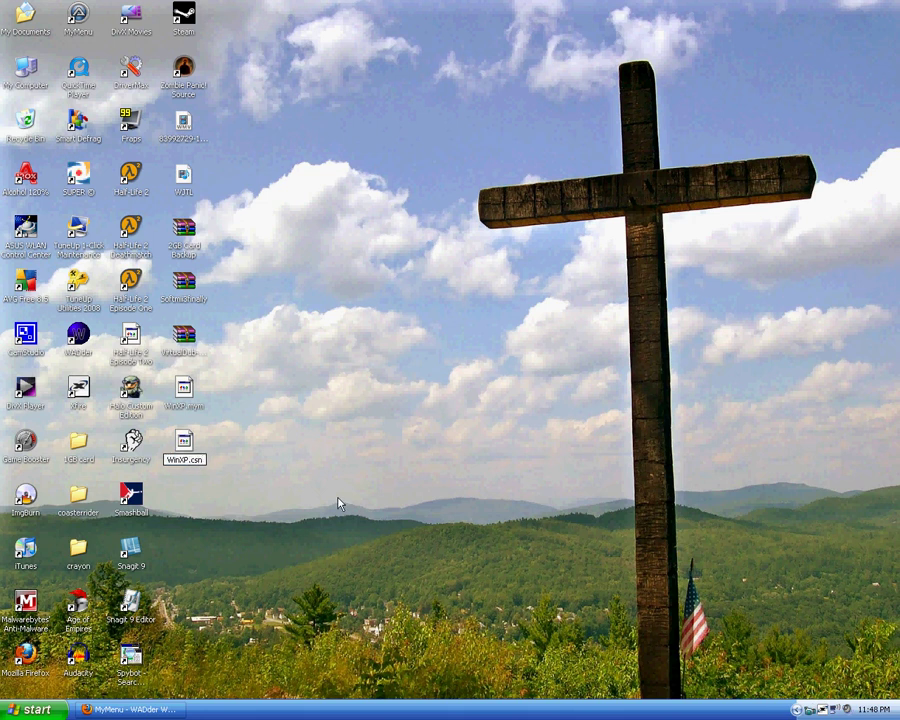
pyautogui.press('Return')
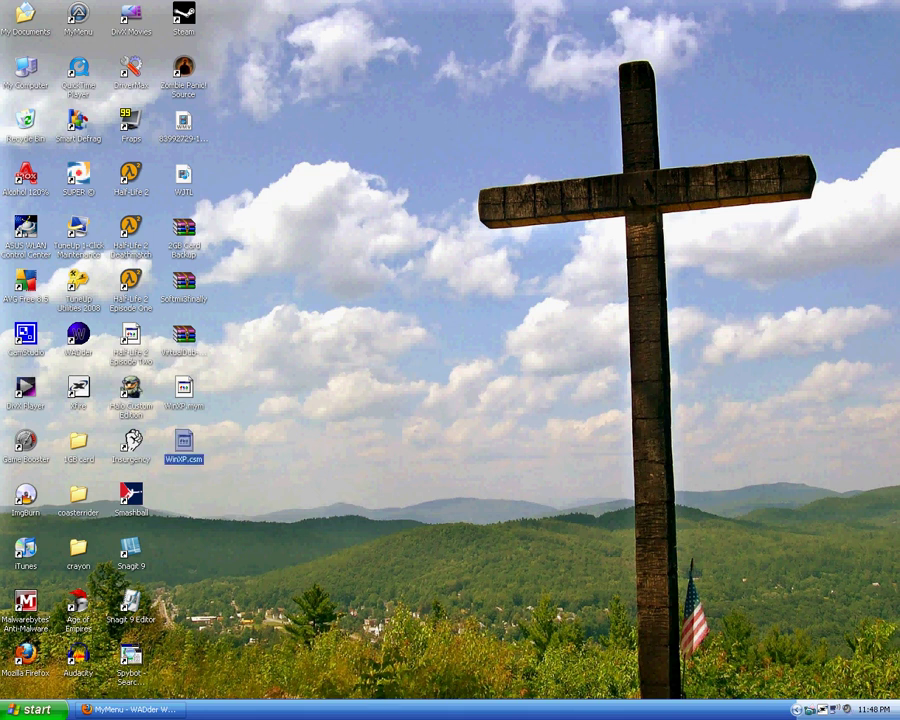
pyautogui.click(395, 475)
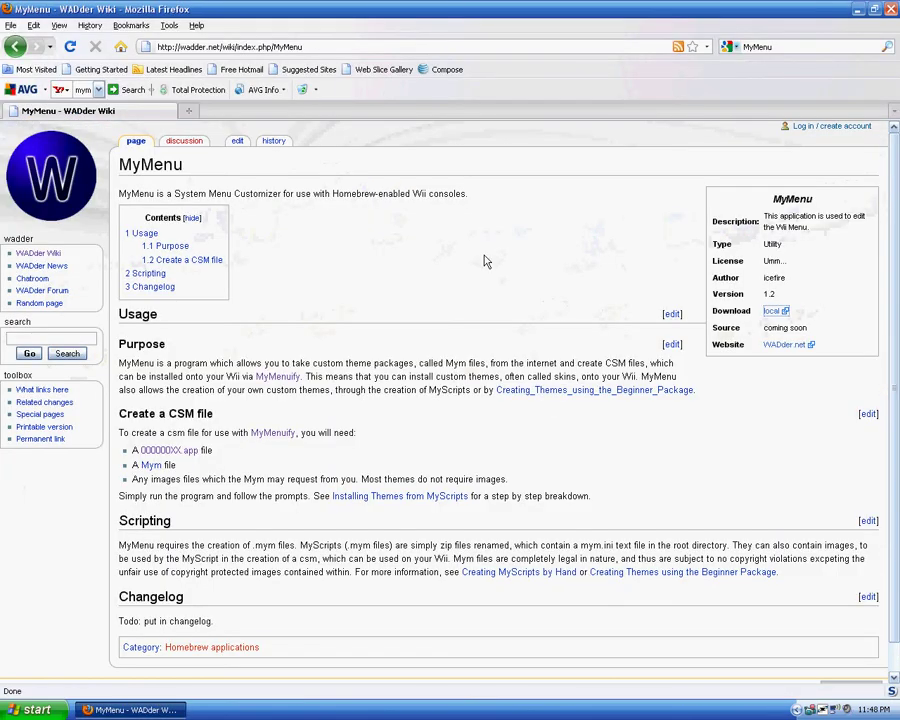
# Open the MyMenuify article and cancel its mymenuifygui.dol download.
pyautogui.click(273, 434)
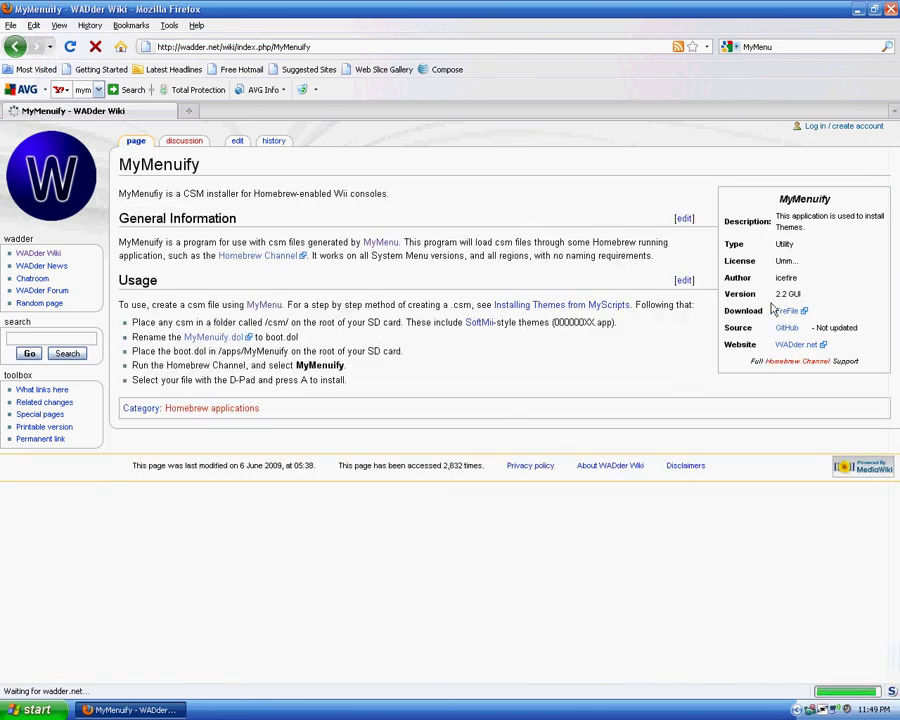
pyautogui.click(783, 314)
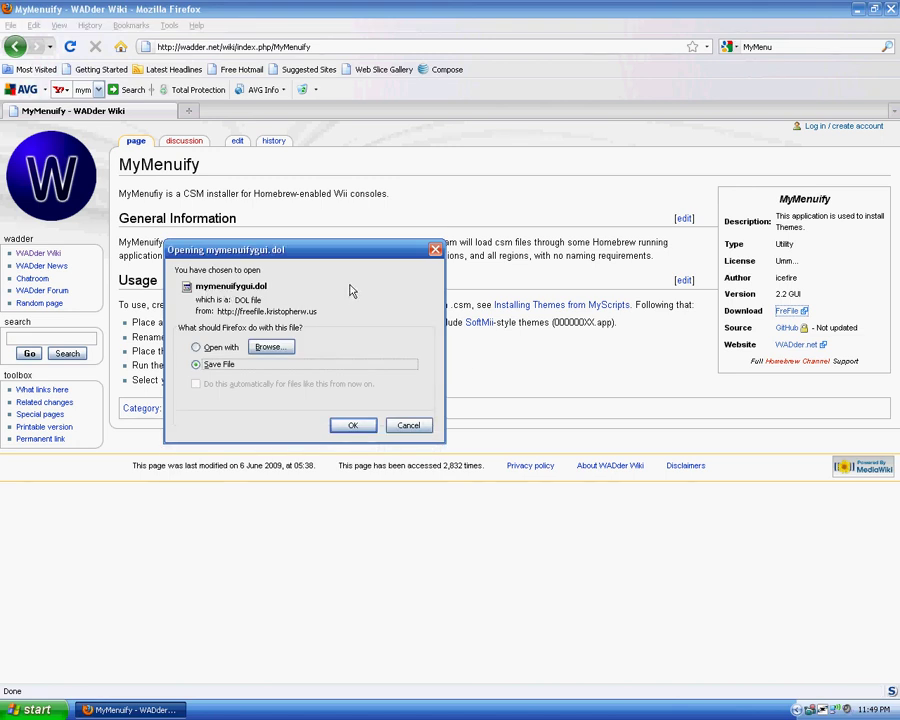
pyautogui.click(407, 426)
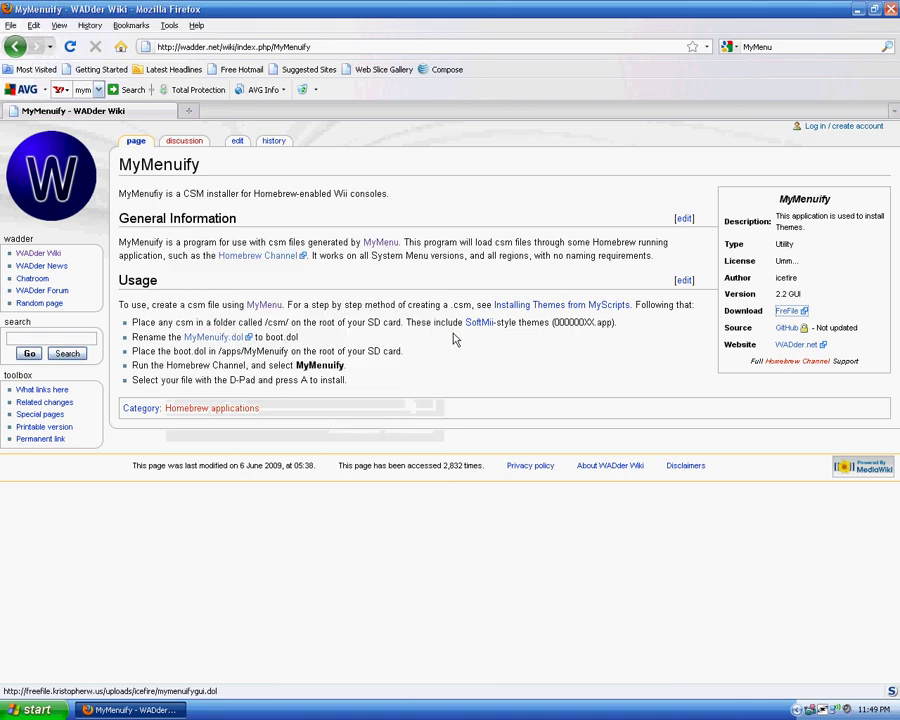